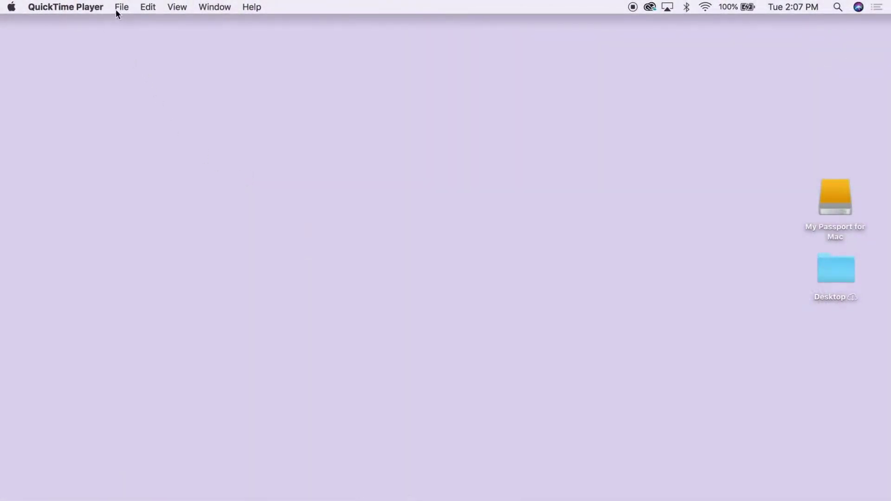
Step: Start a new audio recording and set its recording quality to Maximum
{"action": "left_click", "coordinate": [123, 8]}
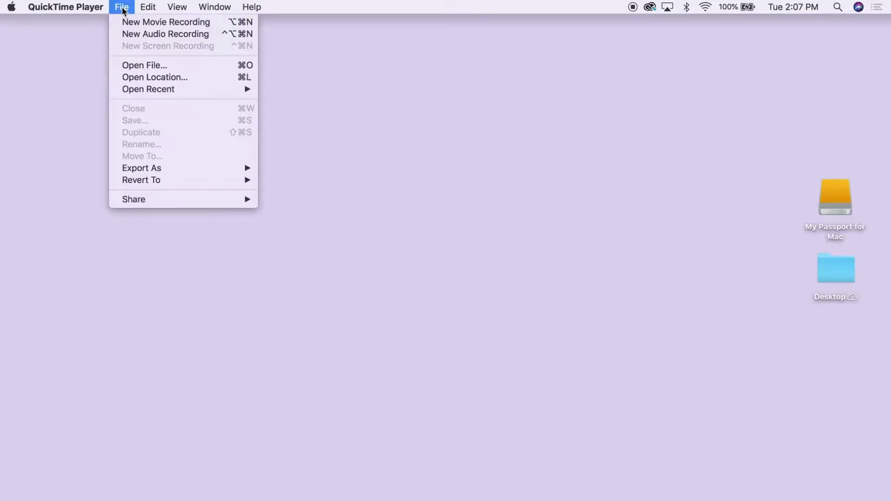
{"action": "left_click", "coordinate": [158, 36]}
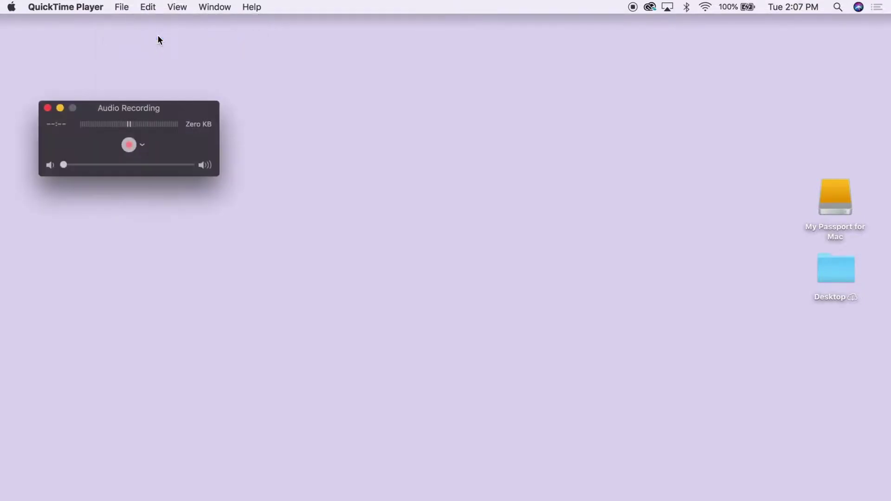
{"action": "left_click_drag", "start_coordinate": [177, 104], "coordinate": [450, 104]}
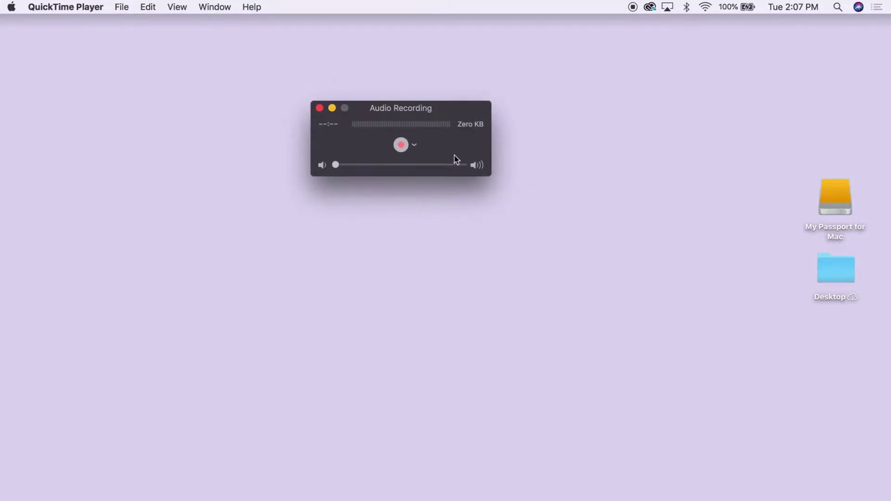
{"action": "left_click", "coordinate": [414, 146]}
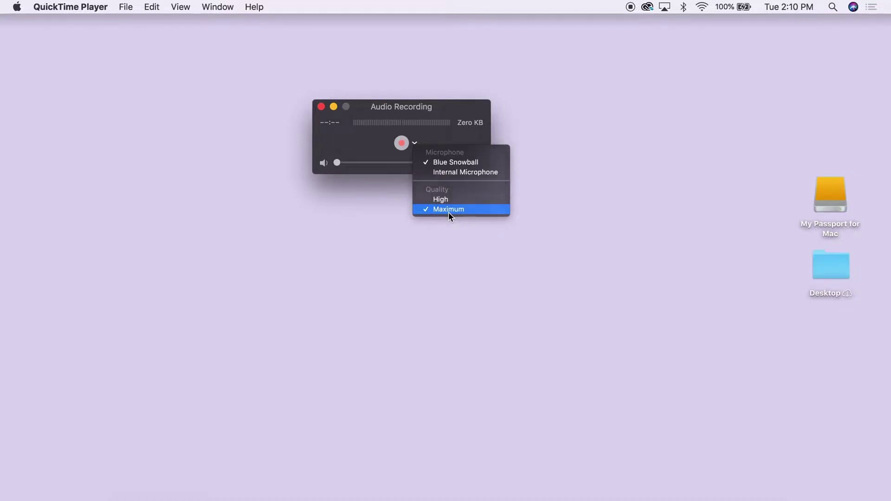
{"action": "left_click", "coordinate": [448, 211]}
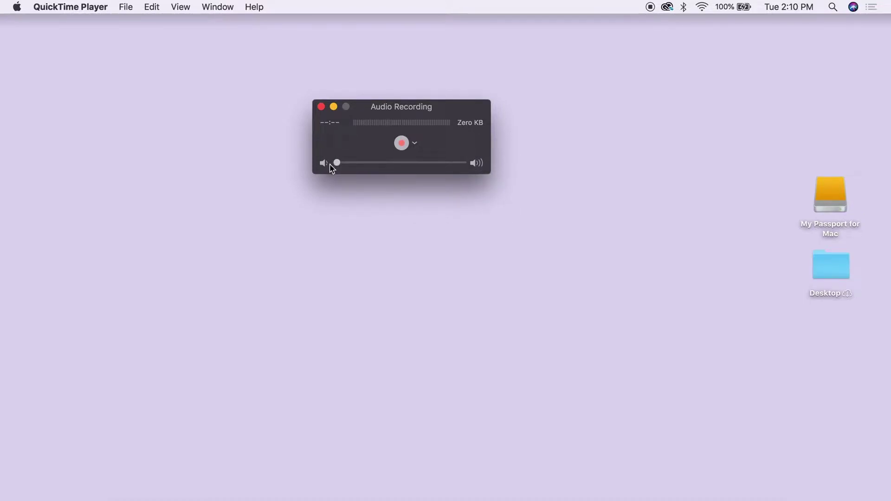
Step: Record an audio clip about 13 seconds long with the monitoring volume at minimum, and play back its beginning
{"action": "mouse_move", "coordinate": [337, 163]}
{"action": "left_mouse_down"}
{"action": "mouse_move", "coordinate": [407, 163]}
{"action": "mouse_move", "coordinate": [332, 167]}
{"action": "left_mouse_up"}
{"action": "left_click", "coordinate": [402, 144]}
{"action": "left_click", "coordinate": [402, 144]}
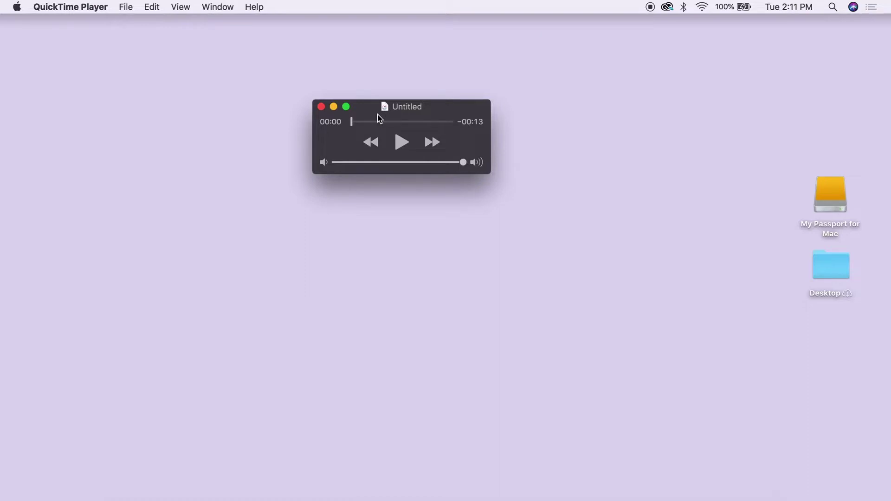
{"action": "left_click", "coordinate": [402, 146]}
{"action": "left_click", "coordinate": [402, 144]}
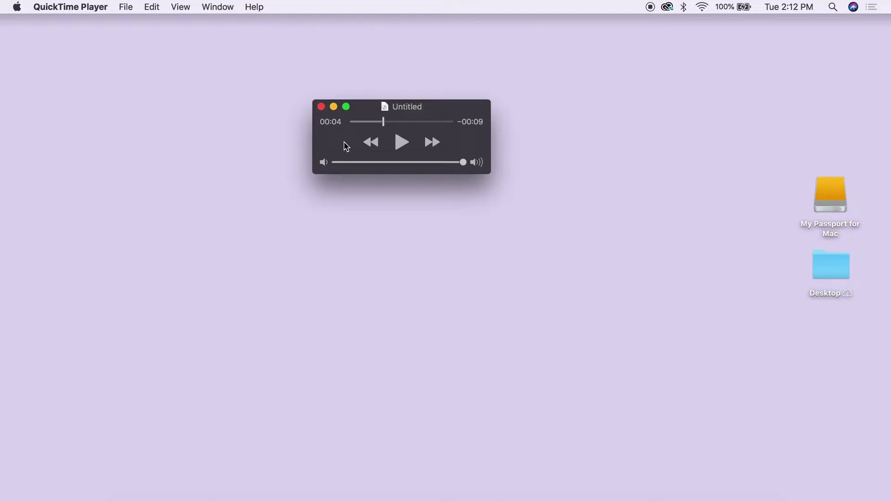
{"action": "left_click", "coordinate": [125, 7]}
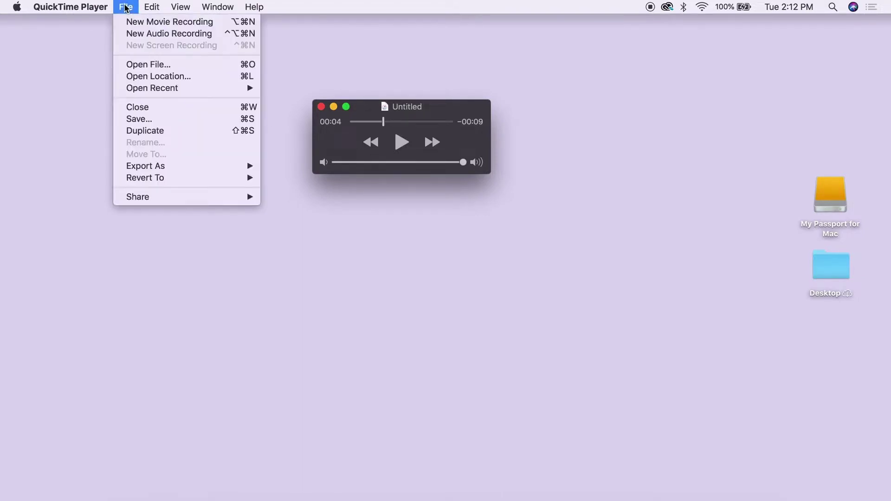
{"action": "left_click", "coordinate": [144, 119]}
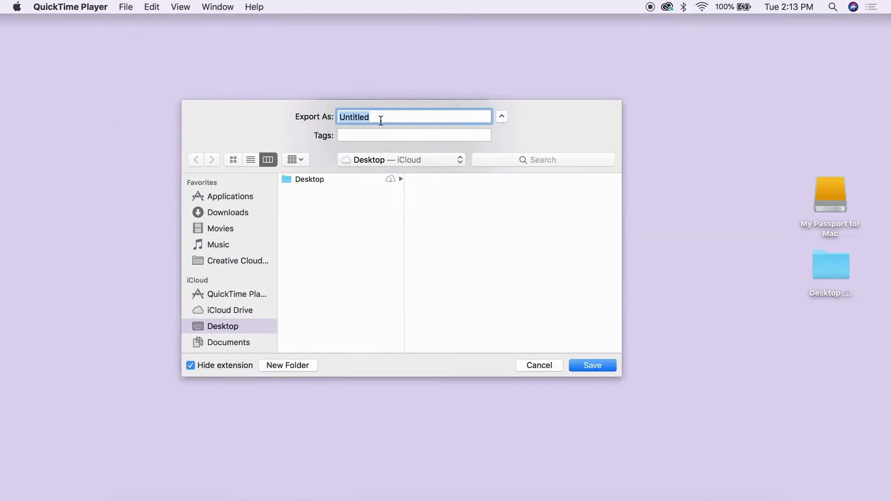
{"action": "type", "text": "test"}
{"action": "left_click", "coordinate": [430, 161]}
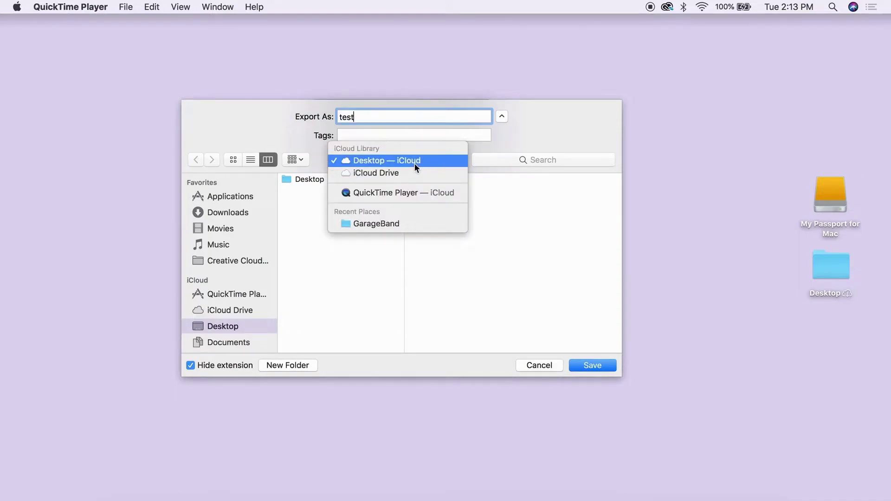
{"action": "left_click", "coordinate": [418, 162]}
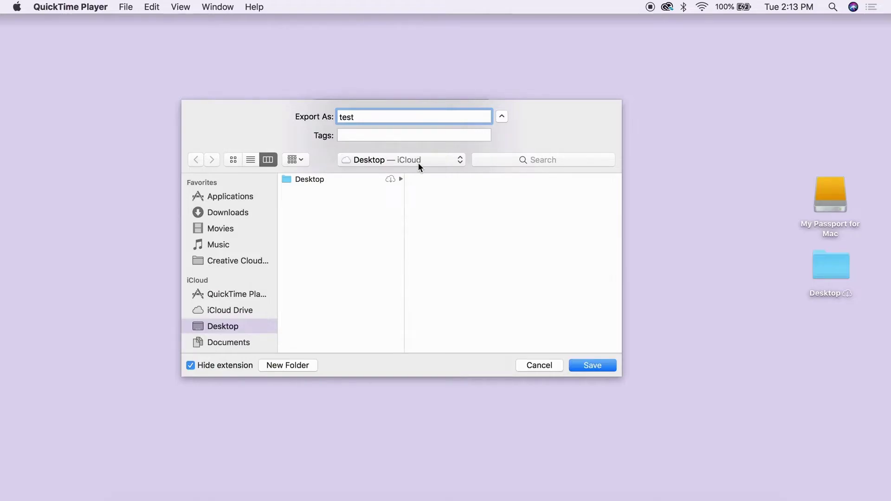
{"action": "left_click", "coordinate": [540, 366]}
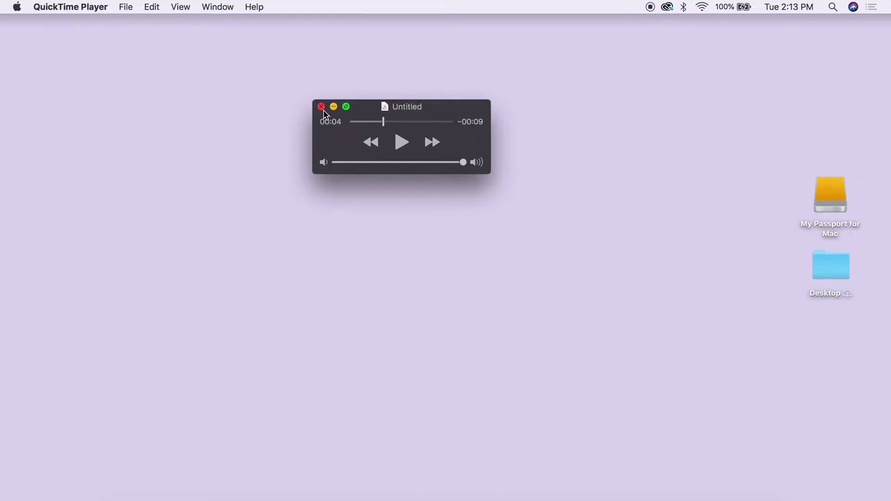
Step: Close the recording, saving it as test in the iCloud Desktop, and delete the other unsaved audio recording
{"action": "left_click", "coordinate": [321, 107]}
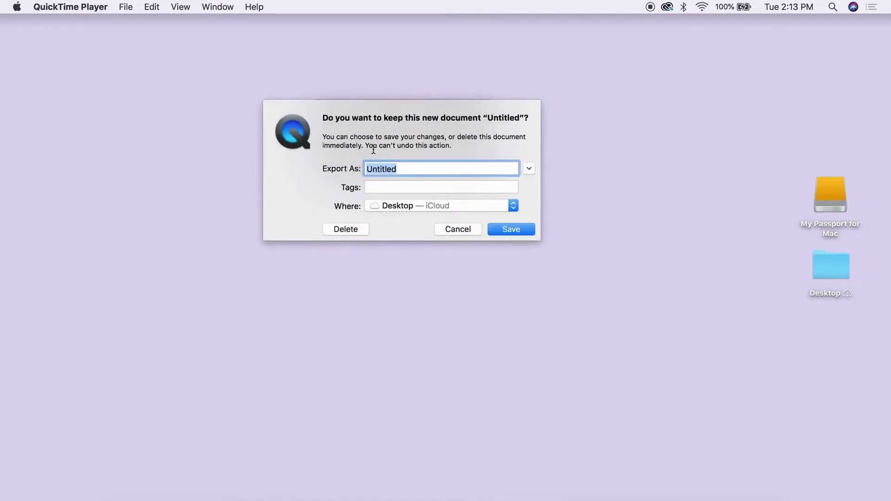
{"action": "type", "text": "test"}
{"action": "left_click", "coordinate": [505, 232]}
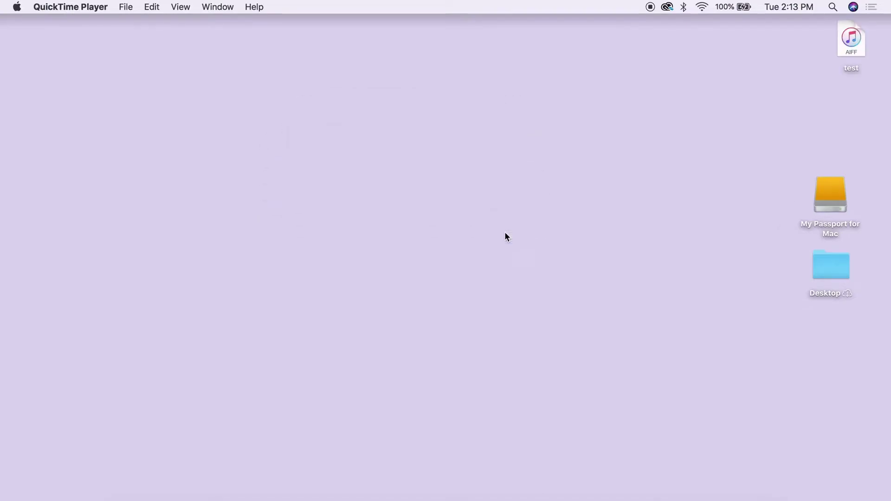
{"action": "left_click", "coordinate": [79, 135]}
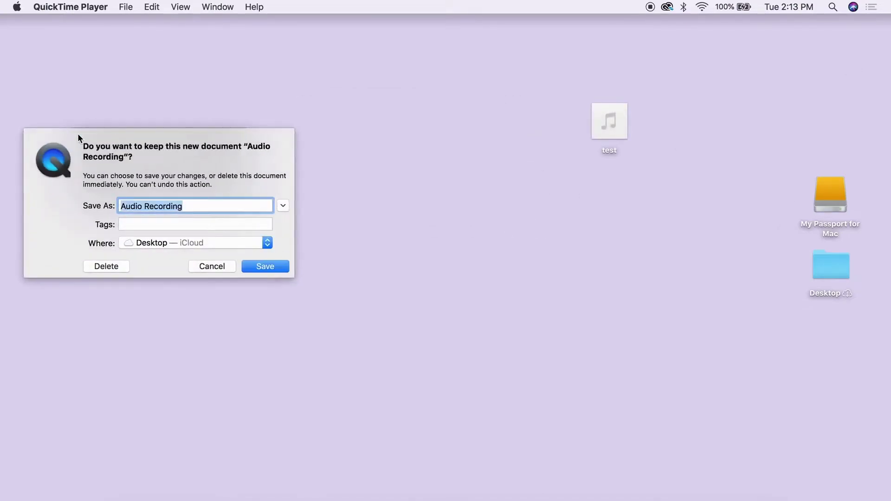
{"action": "left_click", "coordinate": [108, 269]}
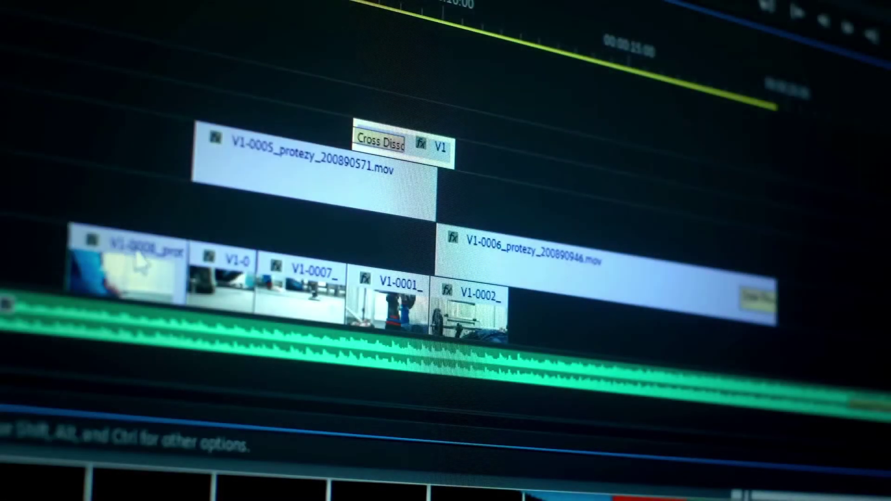
{"action": "left_click_drag", "start_coordinate": [479, 218], "coordinate": [478, 217]}
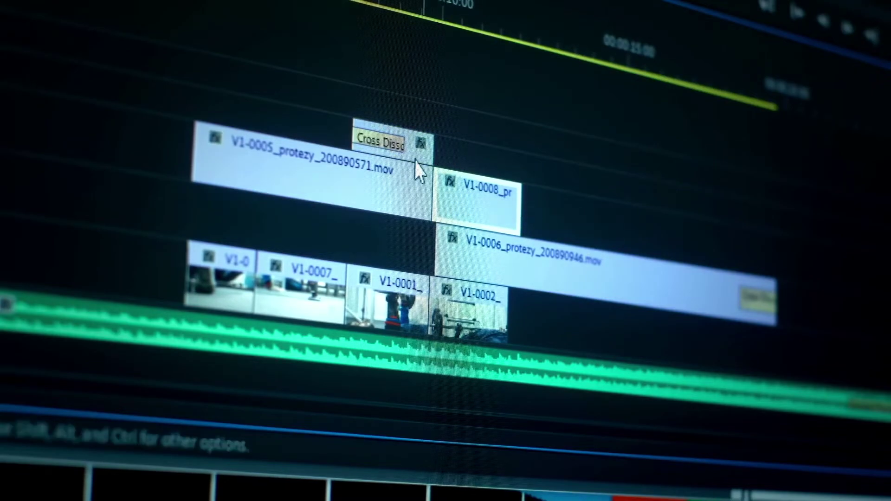
{"action": "left_click", "coordinate": [416, 161]}
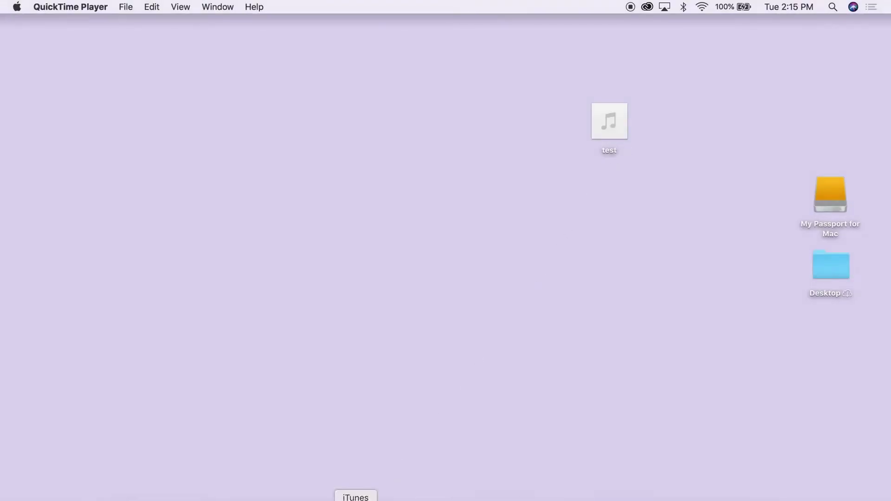
Step: Switch to iTunes and add the test audio file from the desktop directly into the music library window
{"action": "left_click", "coordinate": [356, 500]}
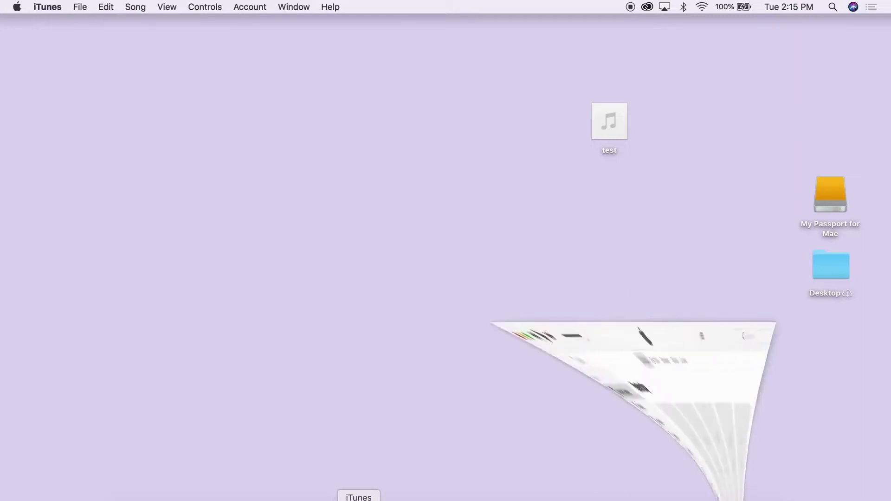
{"action": "left_click_drag", "start_coordinate": [677, 40], "coordinate": [367, 38]}
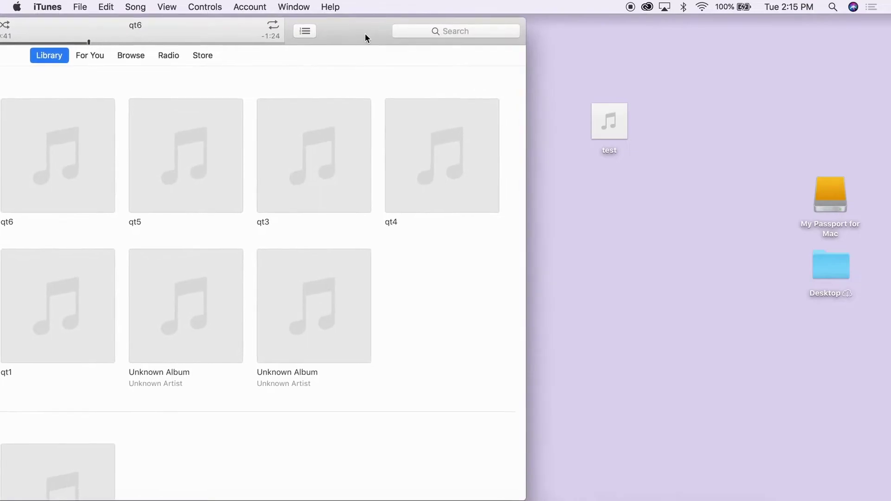
{"action": "left_click_drag", "start_coordinate": [619, 107], "coordinate": [627, 109]}
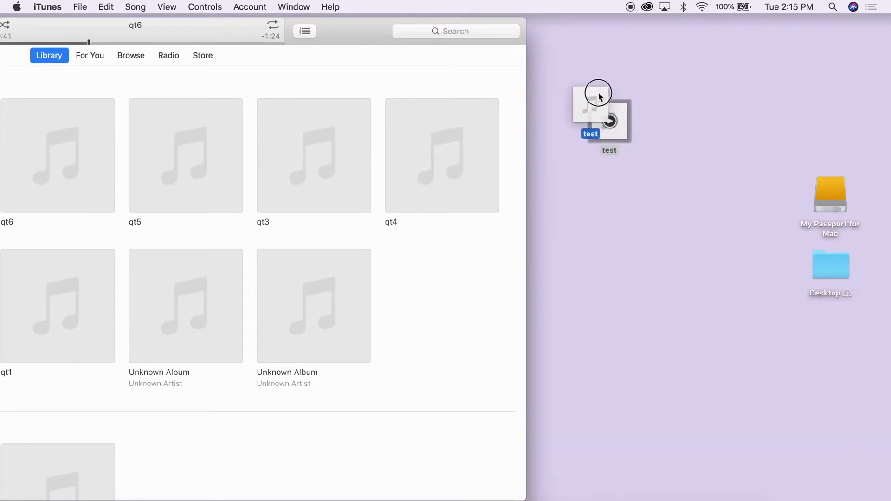
{"action": "left_click_drag", "start_coordinate": [599, 97], "coordinate": [473, 266]}
{"action": "left_click_drag", "start_coordinate": [339, 33], "coordinate": [575, 21]}
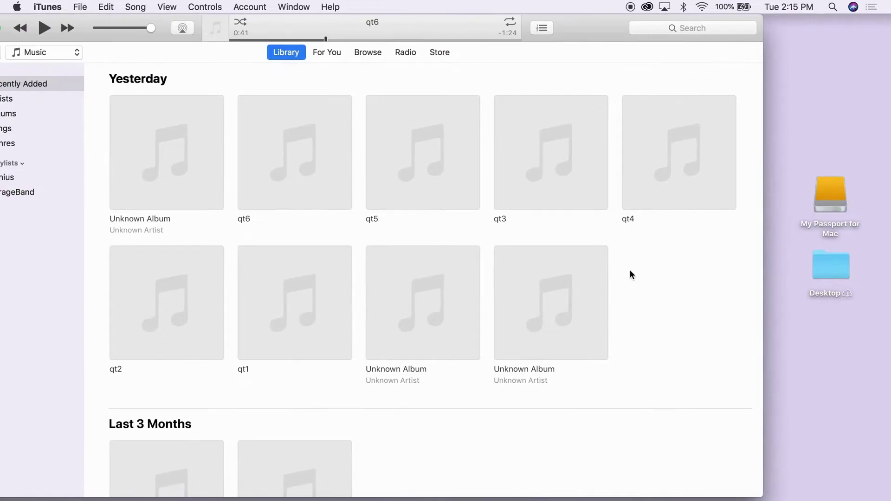
{"action": "left_click_drag", "start_coordinate": [583, 36], "coordinate": [653, 36]}
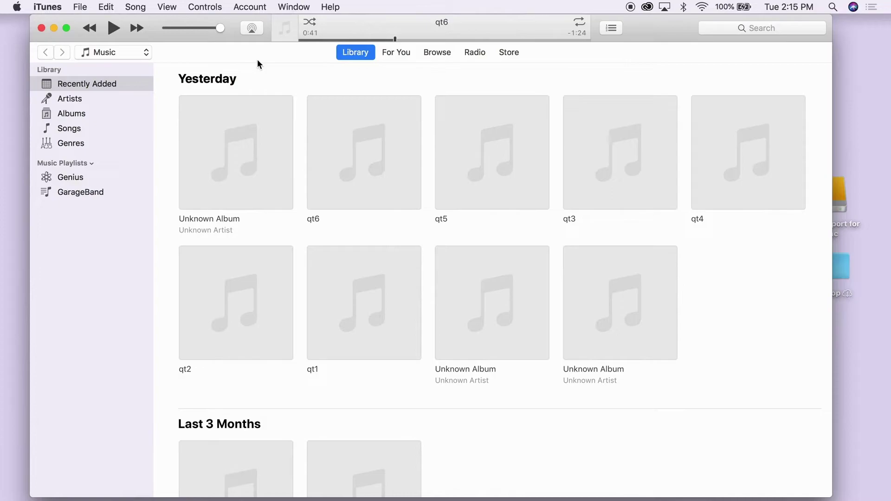
Step: Add the test file to the library with Add to Library, choosing it from the iCloud Desktop
{"action": "left_click", "coordinate": [80, 7]}
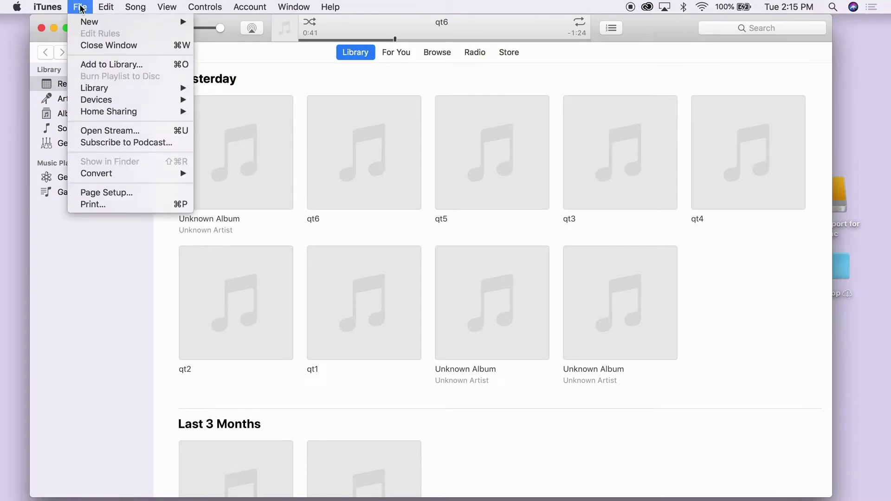
{"action": "left_click", "coordinate": [109, 68]}
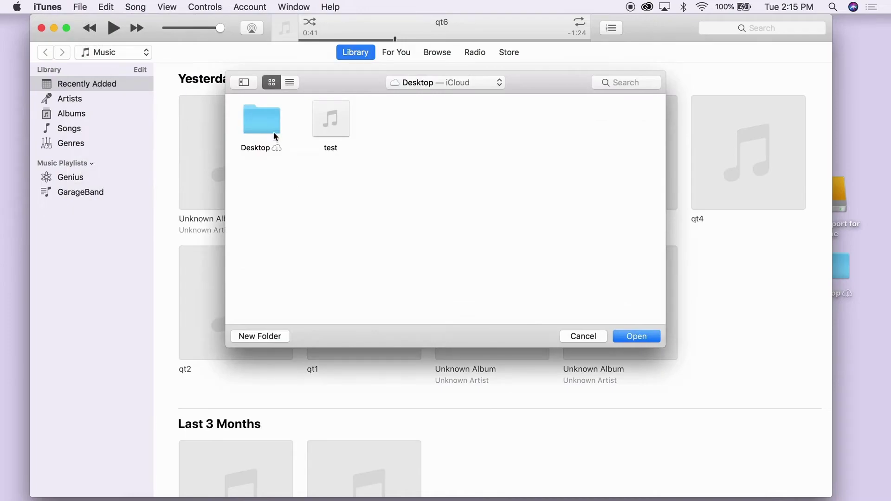
{"action": "left_click", "coordinate": [341, 130]}
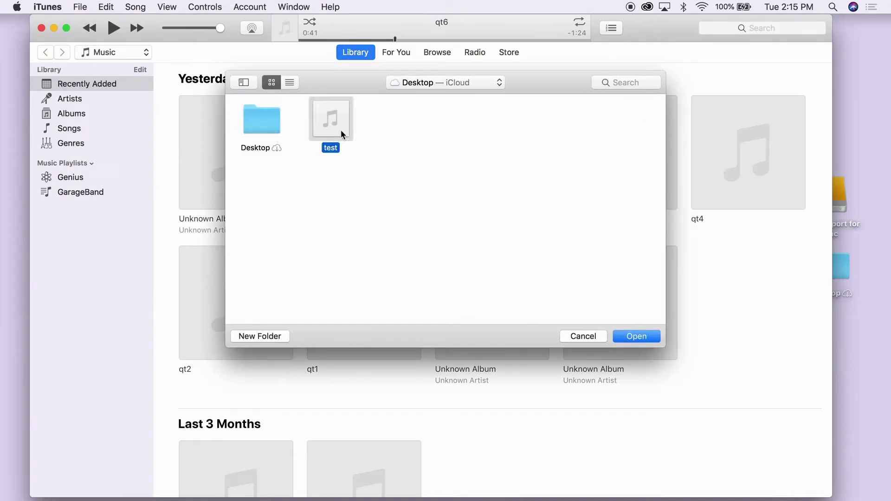
{"action": "left_click", "coordinate": [632, 337]}
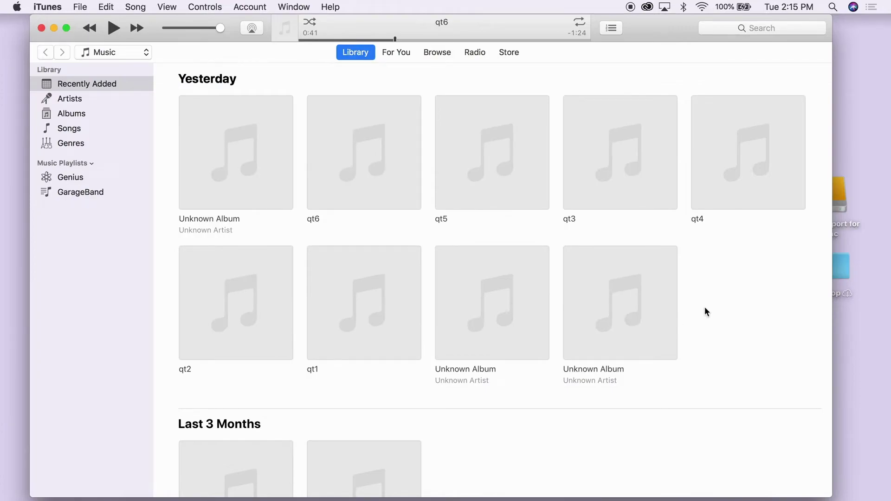
Step: Create an MP3 version of the test track in the newest Unknown Album, and open the converted track's album
{"action": "left_click", "coordinate": [272, 199]}
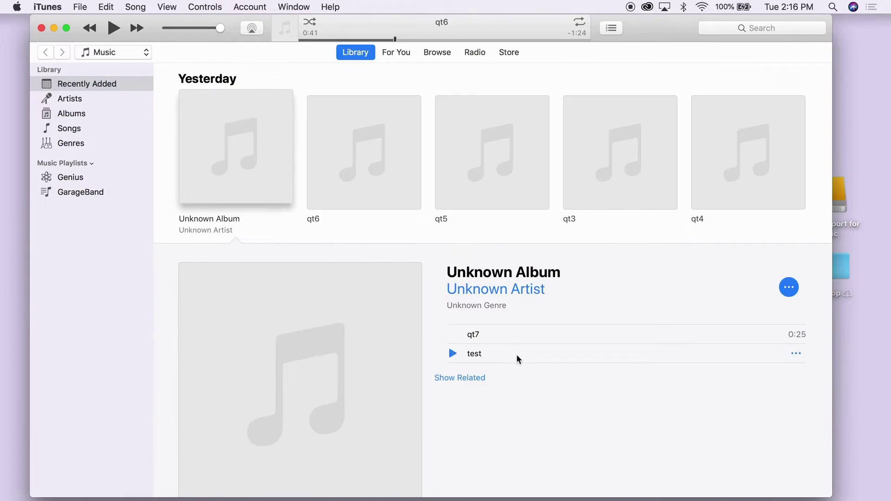
{"action": "left_click", "coordinate": [493, 355]}
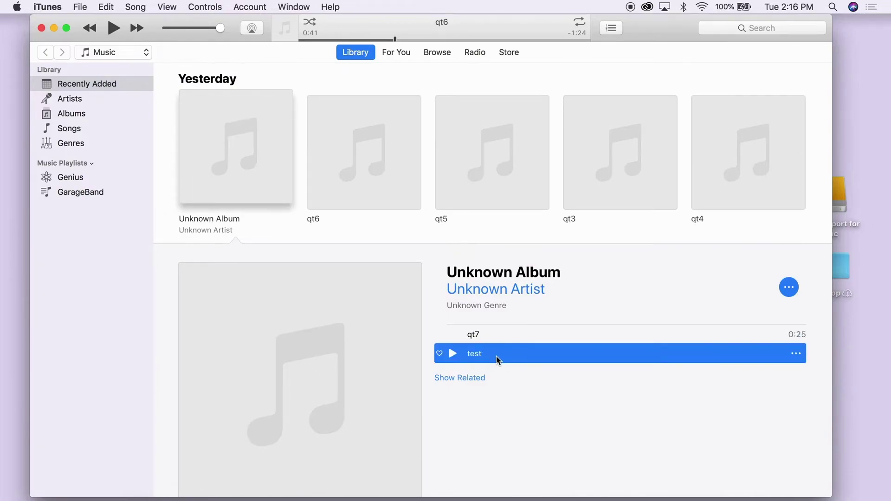
{"action": "left_click", "coordinate": [81, 4]}
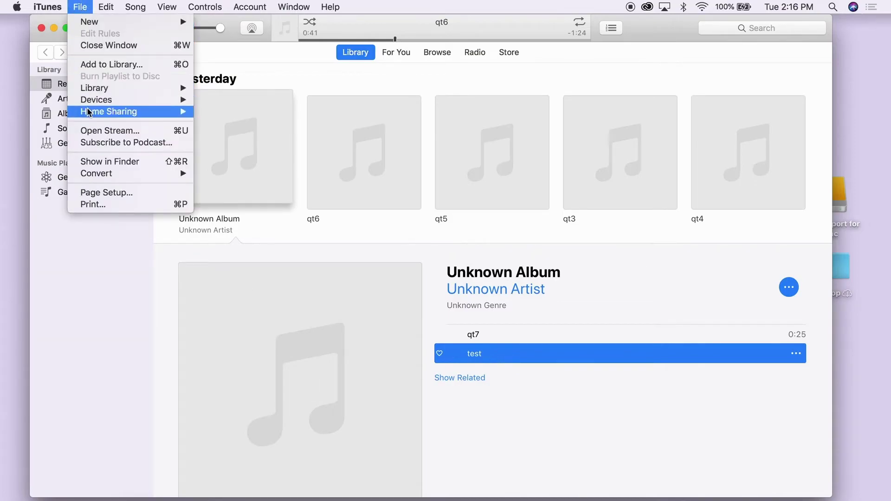
{"action": "mouse_move", "coordinate": [98, 177]}
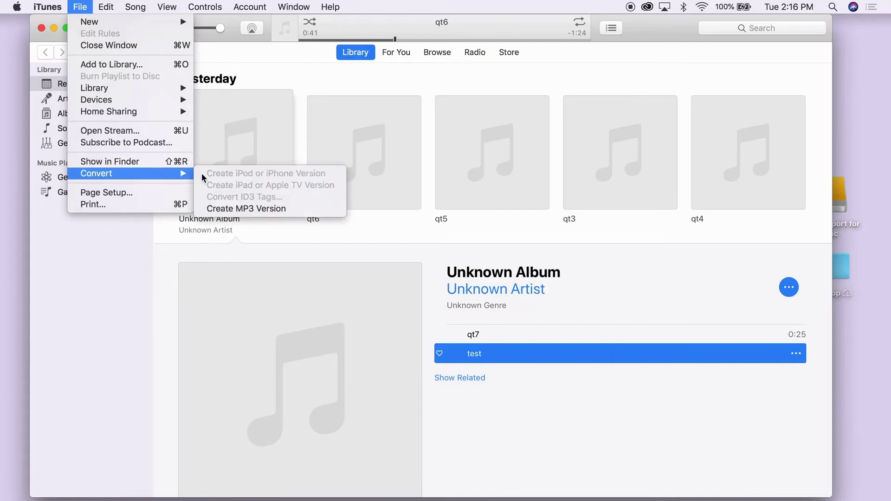
{"action": "left_click", "coordinate": [241, 209]}
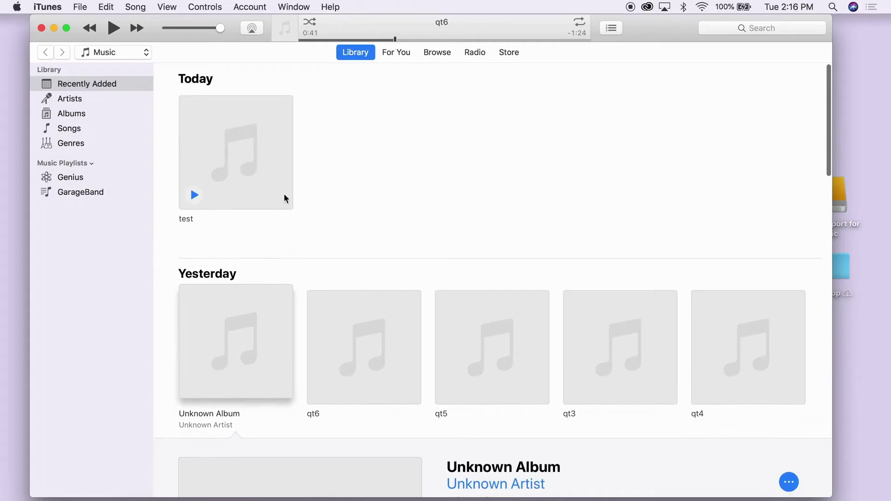
{"action": "left_click", "coordinate": [267, 199]}
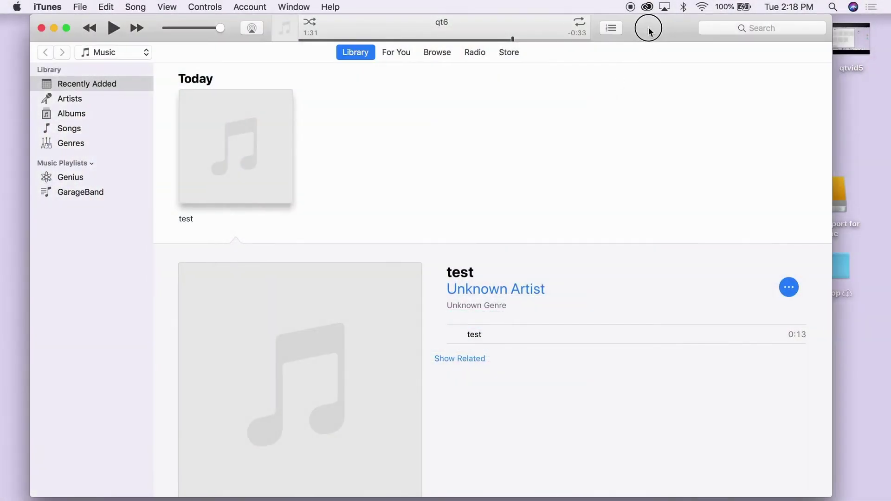
Step: Copy the MP3 version of test from today's additions in the library to the desktop
{"action": "left_click_drag", "start_coordinate": [648, 30], "coordinate": [487, 29]}
{"action": "left_click", "coordinate": [88, 188]}
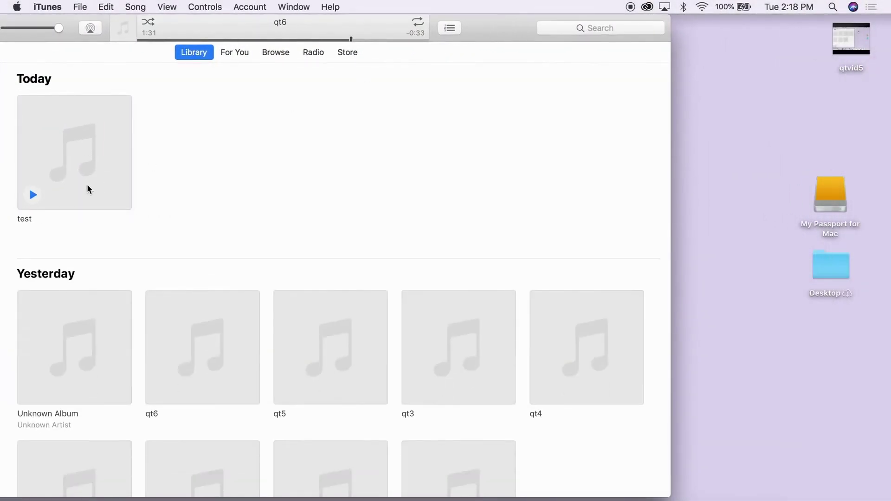
{"action": "left_click_drag", "start_coordinate": [88, 184], "coordinate": [720, 95]}
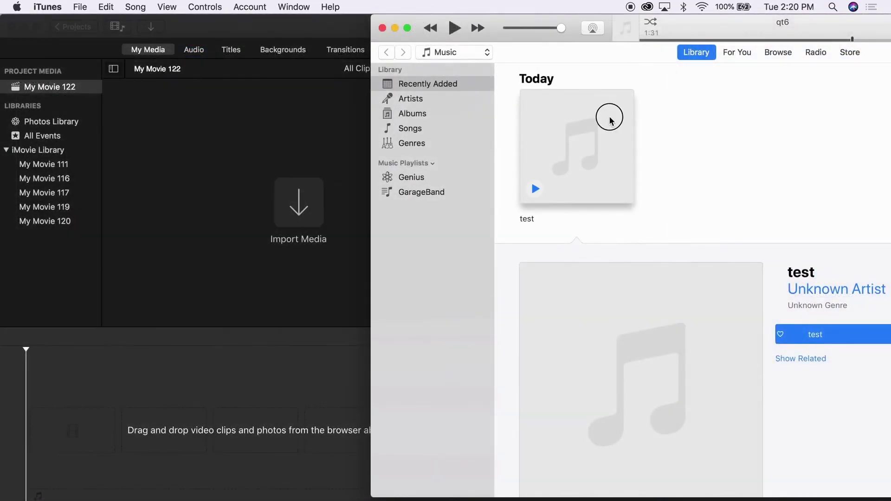
Step: Add the test track from the iTunes library to the media of My Movie 122 in iMovie
{"action": "left_click_drag", "start_coordinate": [610, 120], "coordinate": [249, 213]}
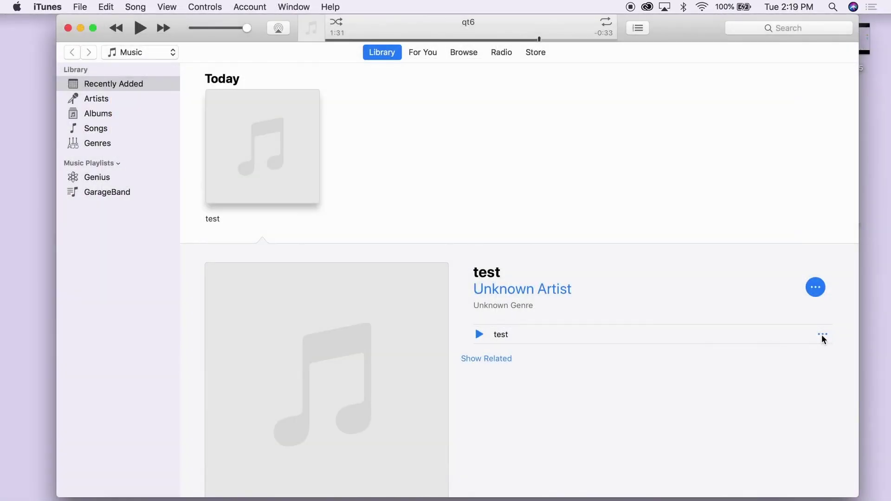
Step: Copy the test track from its album in the iTunes library and minimize the iTunes window to reveal the desktop
{"action": "left_click", "coordinate": [823, 334]}
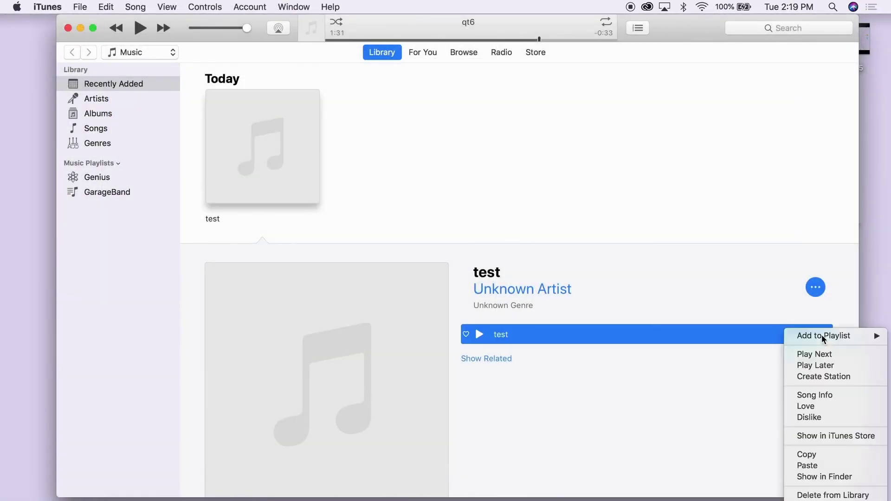
{"action": "left_click", "coordinate": [815, 460]}
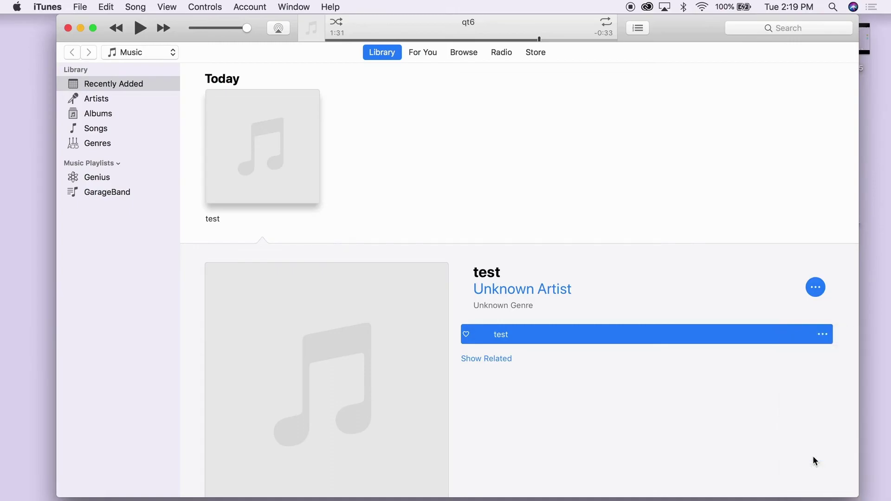
{"action": "left_click", "coordinate": [80, 29]}
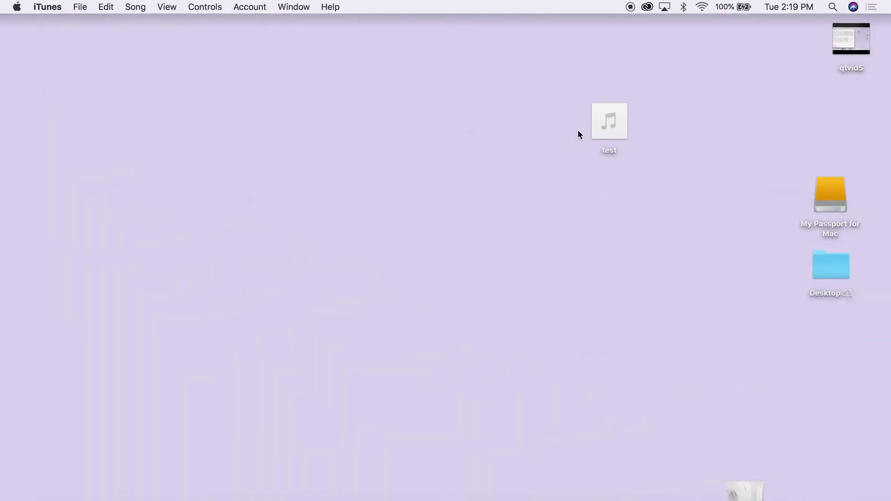
Step: Paste the copied track onto the desktop and place test.mp3 beside the original test file
{"action": "left_click", "coordinate": [720, 189]}
{"action": "right_click", "coordinate": [720, 190]}
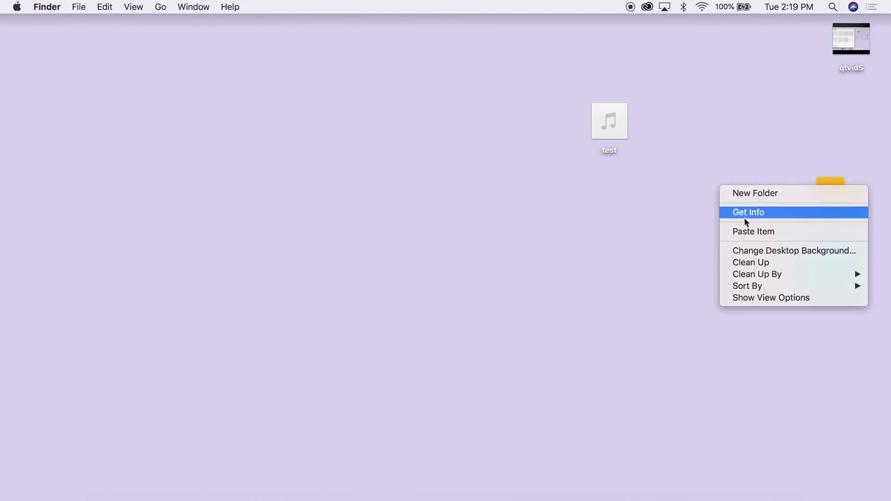
{"action": "left_click", "coordinate": [752, 231]}
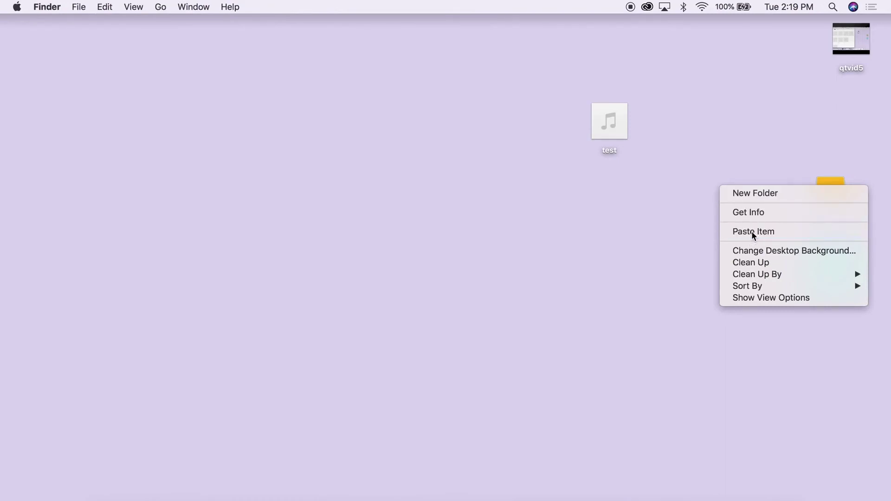
{"action": "left_click_drag", "start_coordinate": [866, 119], "coordinate": [700, 132]}
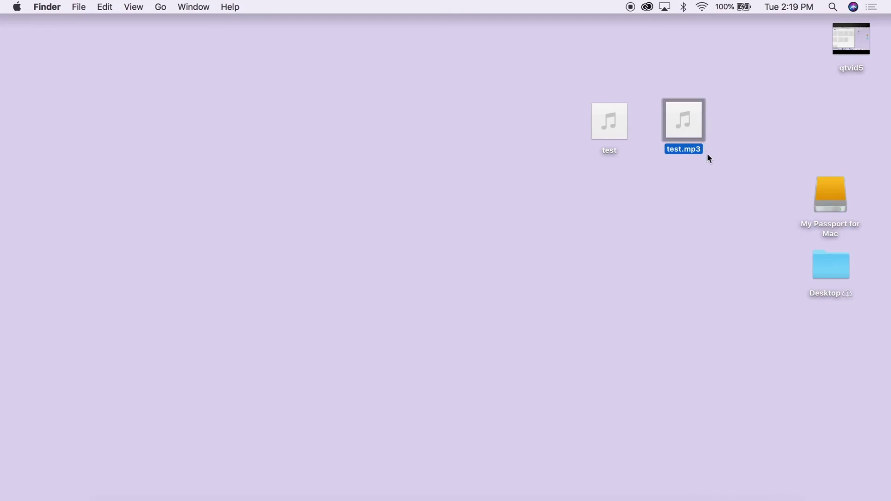
{"action": "left_click", "coordinate": [688, 173]}
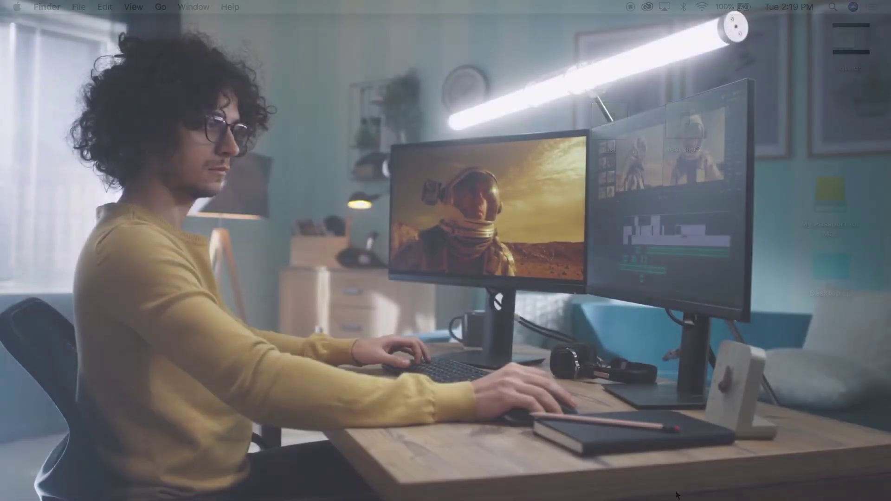